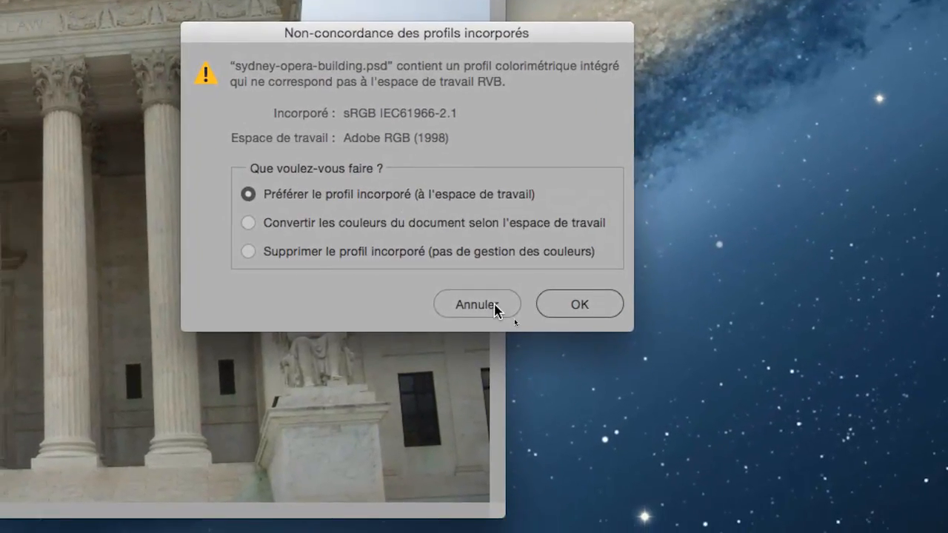
- Cancel opening sydney-opera-building.psd and close the Supreme_Court.psd document
click(475, 325)
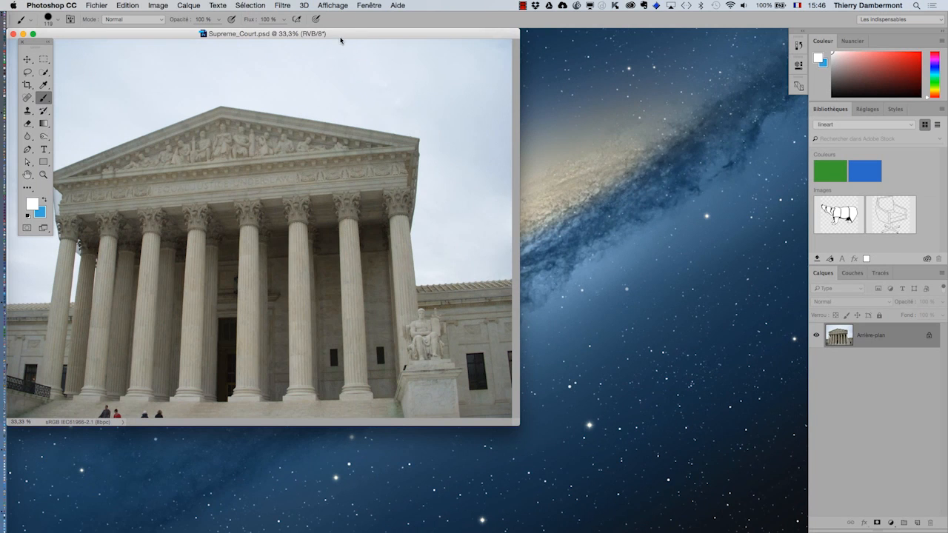
drag(341, 36, 588, 80)
click(255, 78)
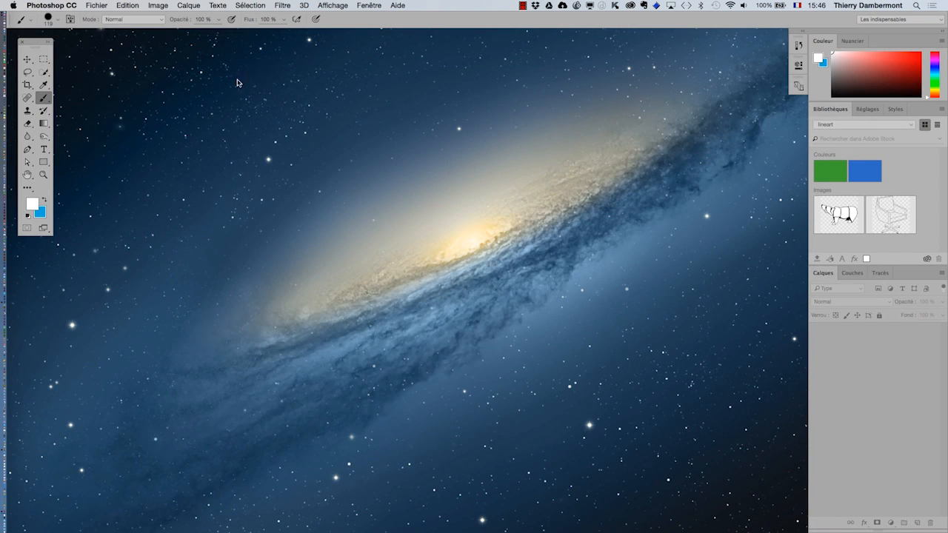
- Turn off the profile mismatch prompt on opening in the colour settings, with the RGB policy set to Conserver les profils incorporés
click(135, 4)
click(184, 334)
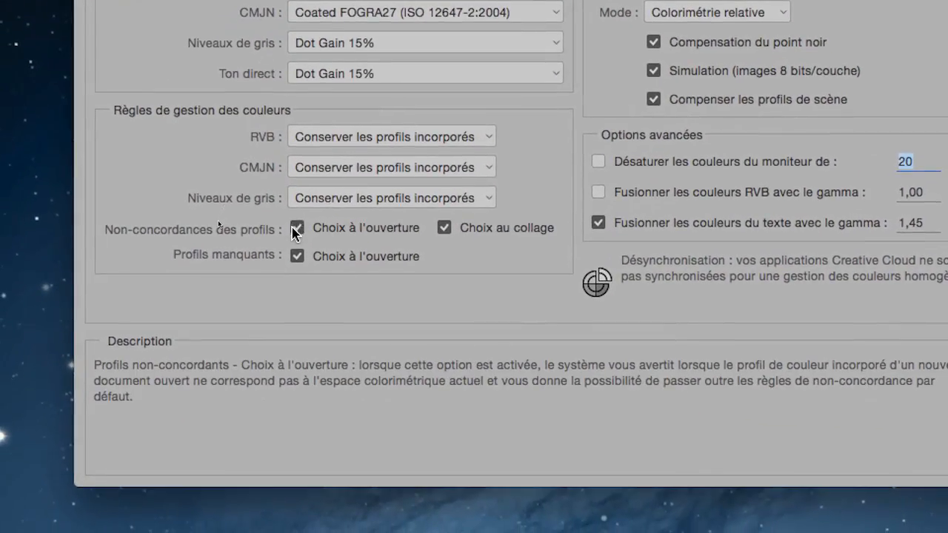
click(297, 230)
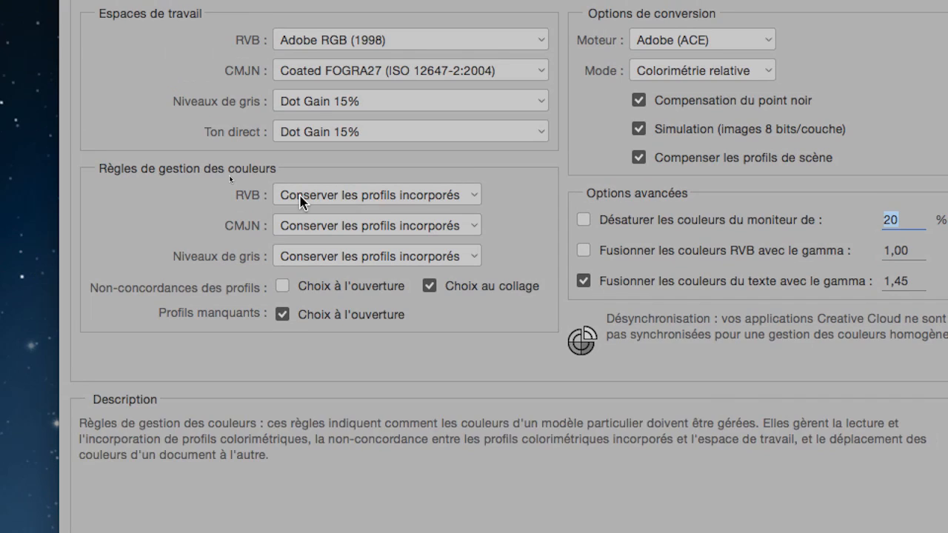
click(317, 139)
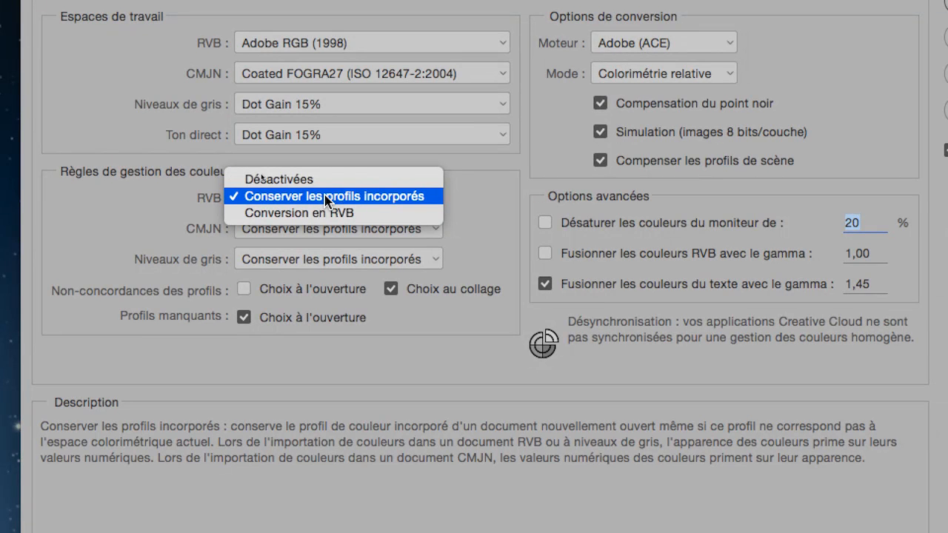
click(326, 197)
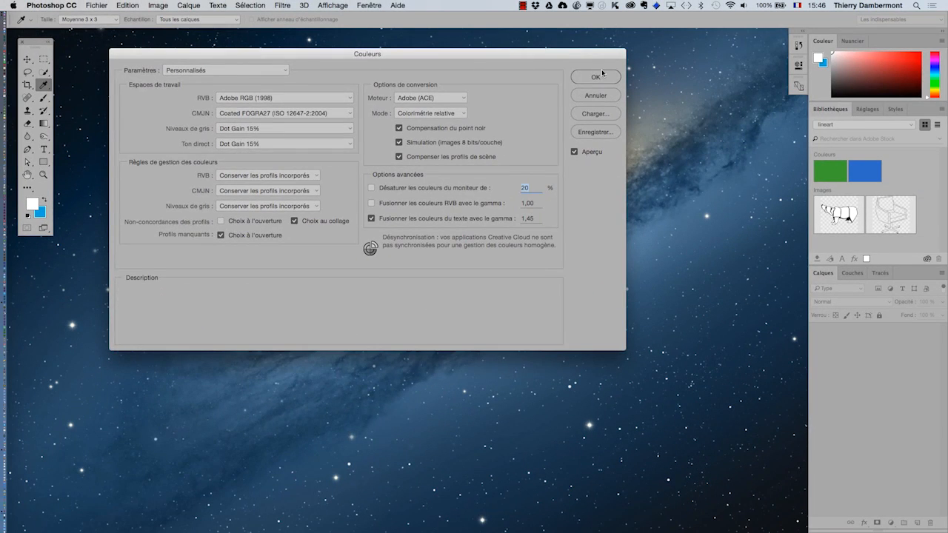
click(598, 77)
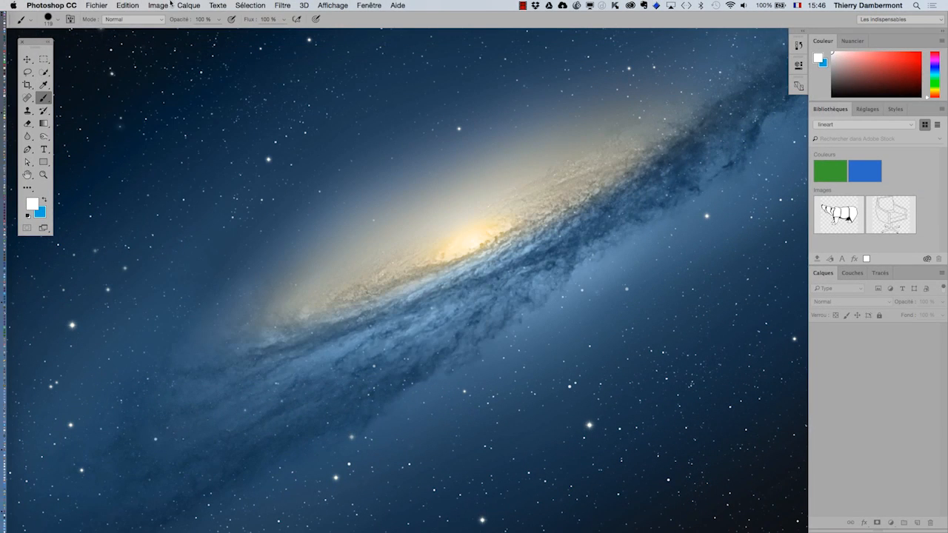
- Open all the documents in the PSD folder together, from Supreme_Court.psd to 2013-08-18 11.55.40.psd, and reposition their window
click(97, 5)
click(108, 28)
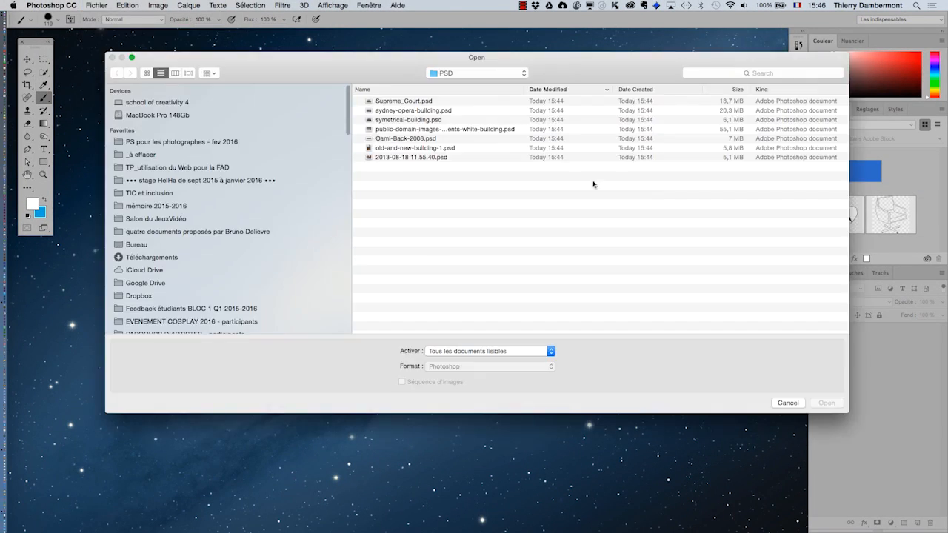
click(412, 103)
shift+click(428, 157)
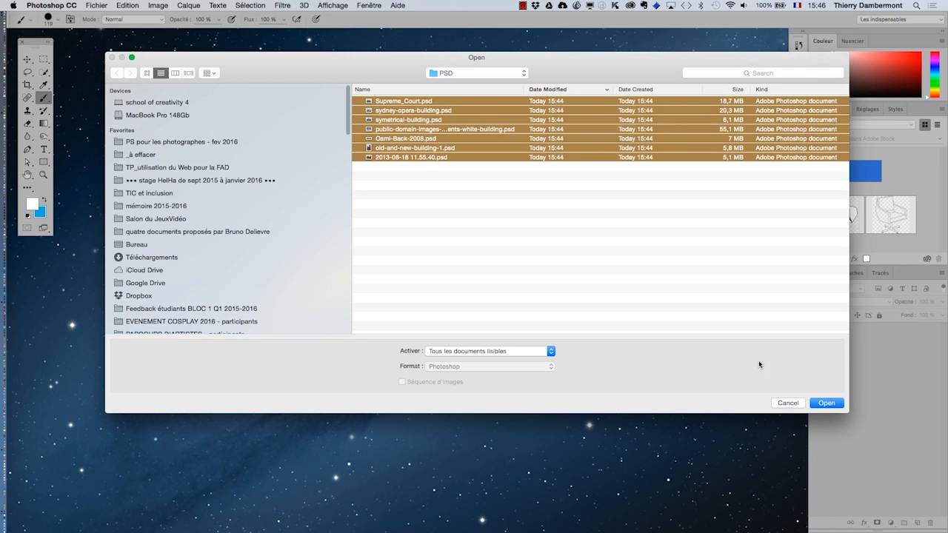
click(827, 401)
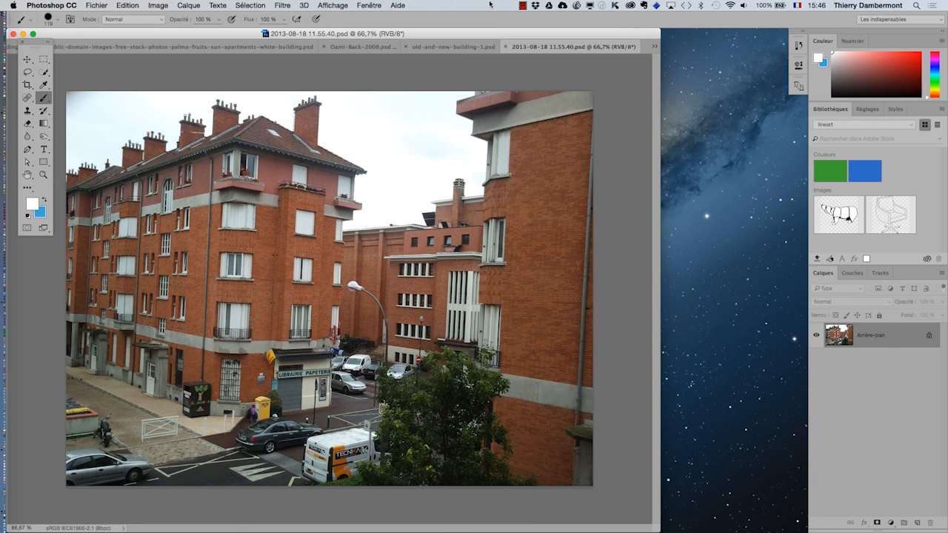
drag(503, 34, 557, 36)
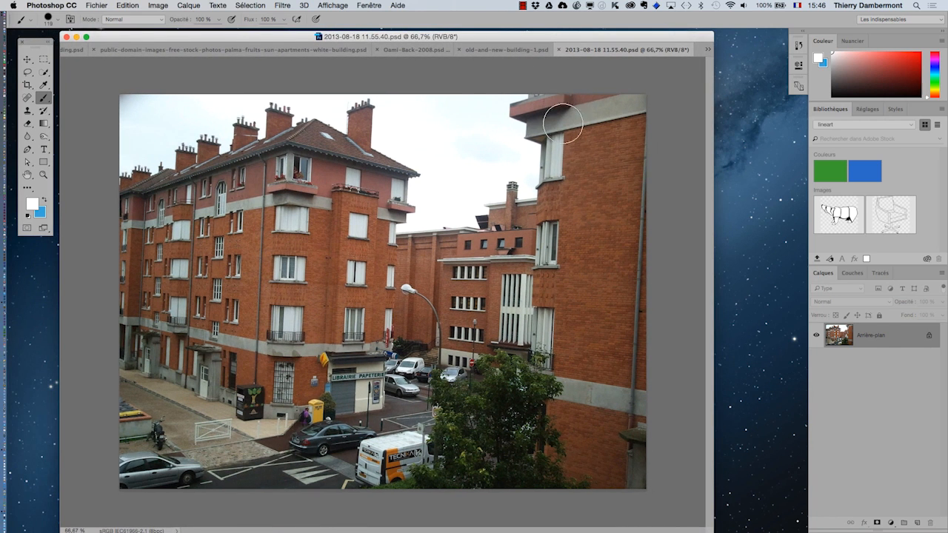
- Review the profile mismatch option and the RGB colour management policy in the colour settings, leaving without applying changes
click(135, 5)
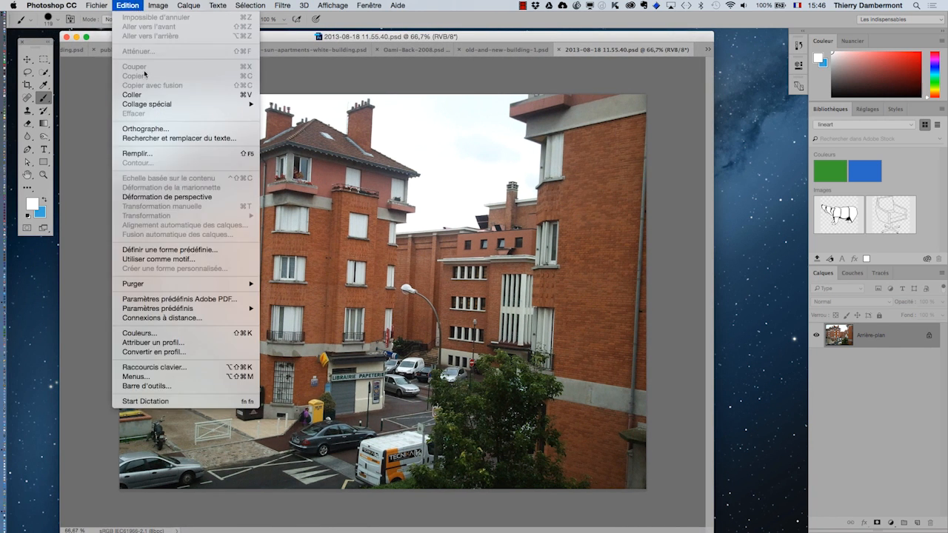
click(170, 334)
mouse_move(219, 226)
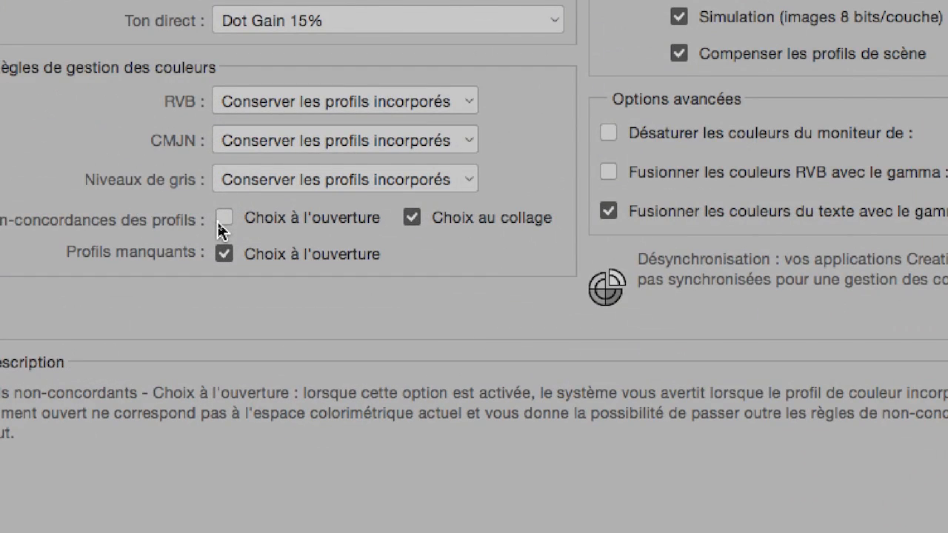
mouse_move(219, 195)
click(226, 151)
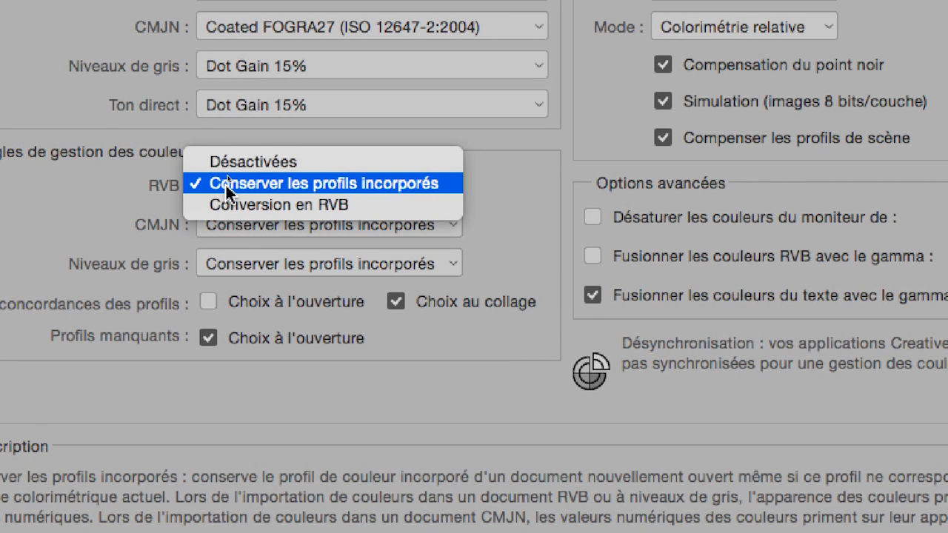
click(225, 183)
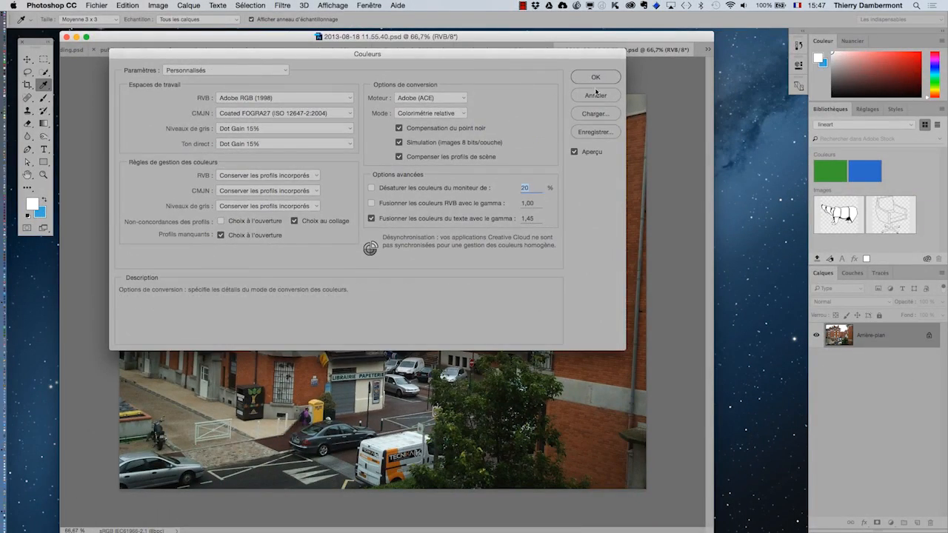
click(597, 96)
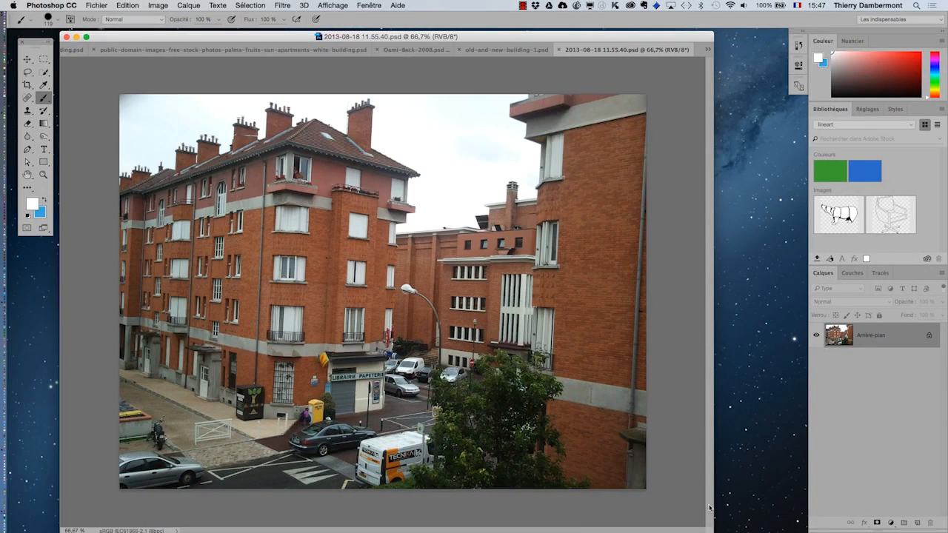
- Switch the street photo to full-screen display with menus and show the grid over it
key(f)
mouse_move(524, 342)
mouse_down()
mouse_move(397, 325)
mouse_move(460, 330)
mouse_move(461, 341)
mouse_up()
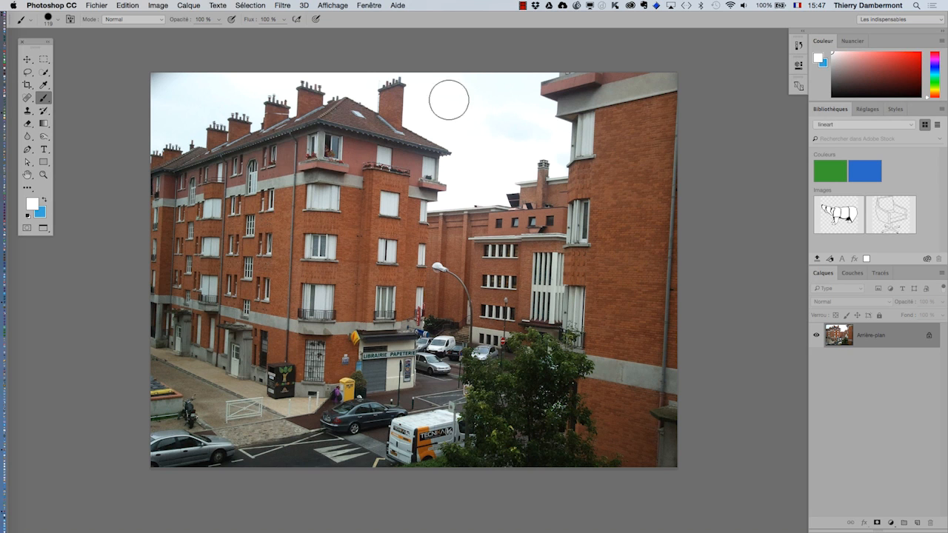
click(345, 4)
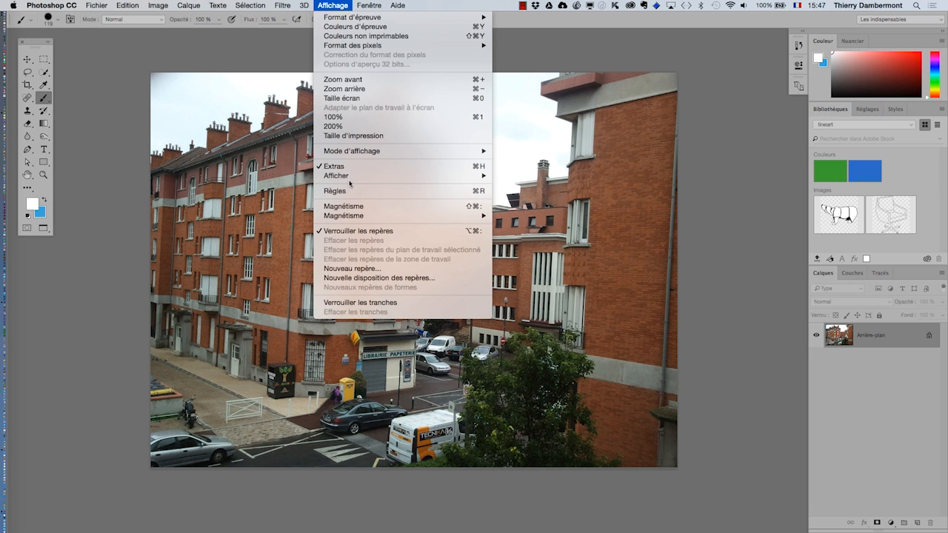
mouse_move(348, 178)
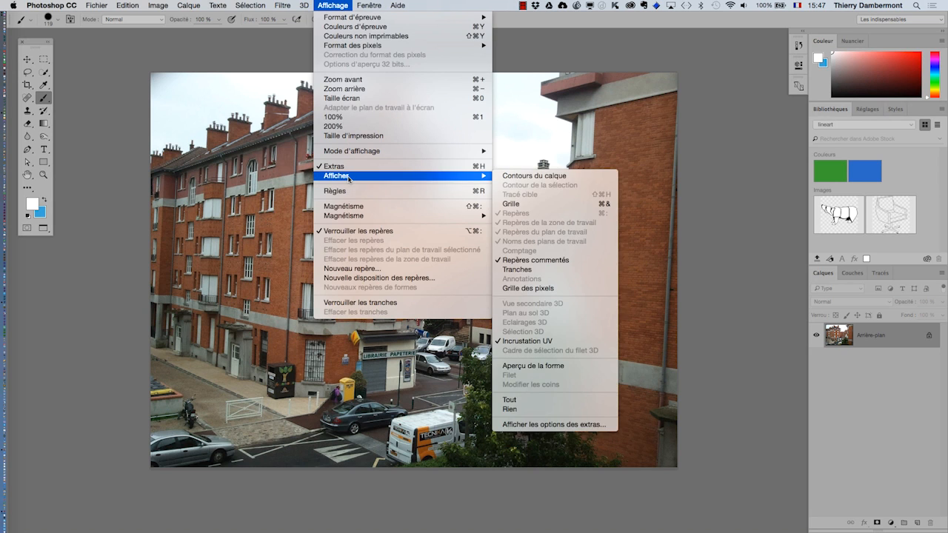
click(537, 206)
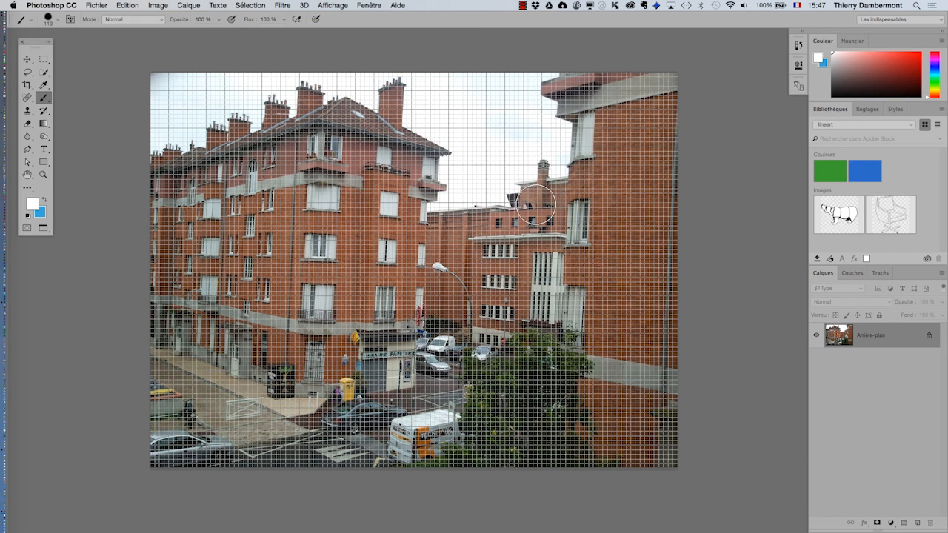
- Examine the grid's density over the brick buildings at closer and wider zoom levels
scroll(483, 243, up, 5)
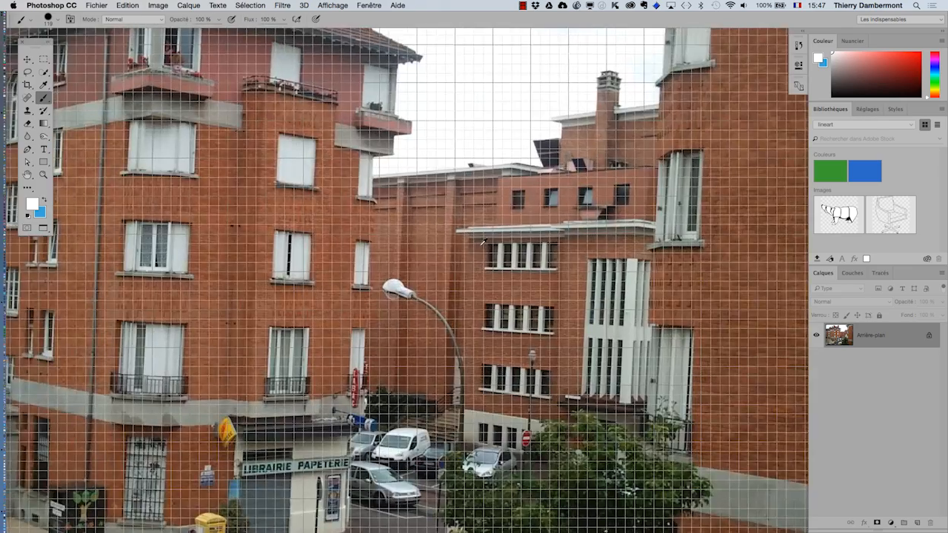
scroll(483, 243, up, 2)
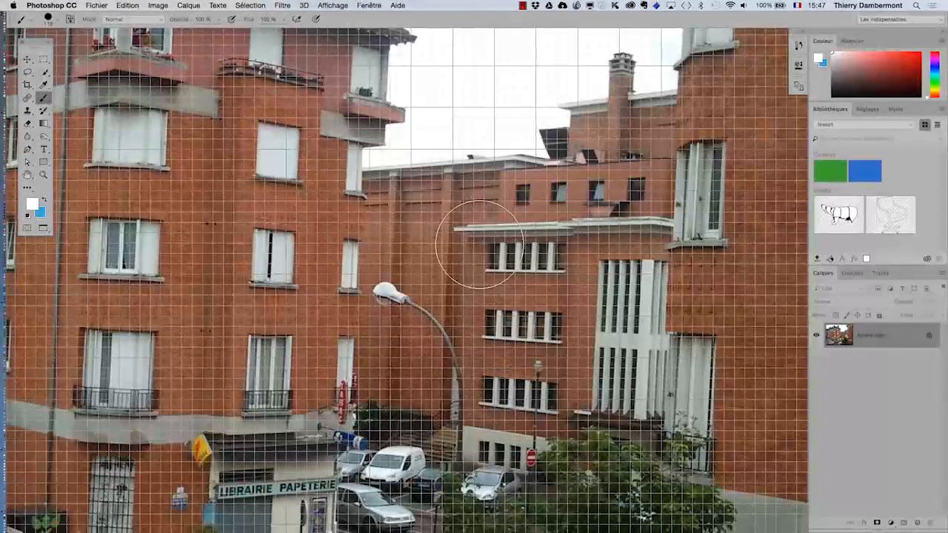
scroll(480, 244, down, 8)
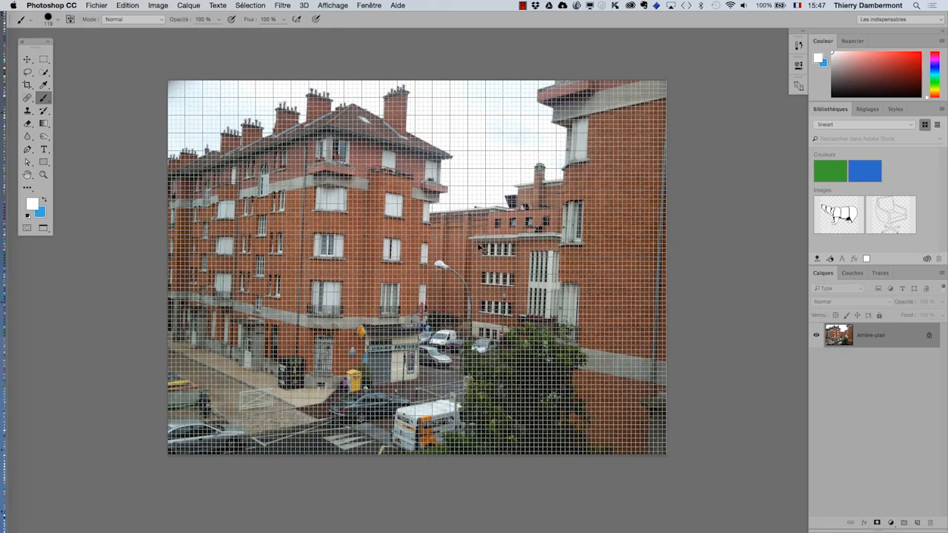
scroll(489, 257, up, 2)
scroll(489, 257, up, 3)
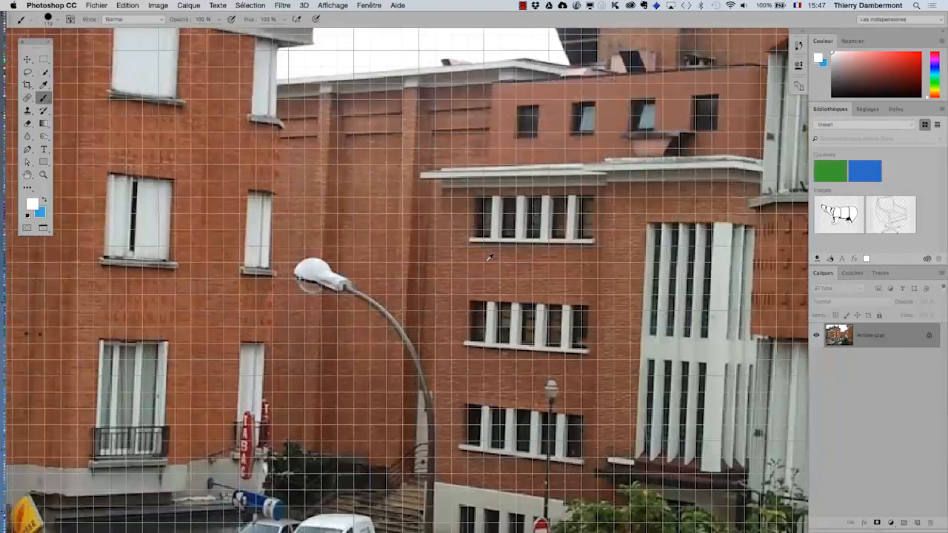
scroll(489, 257, down, 5)
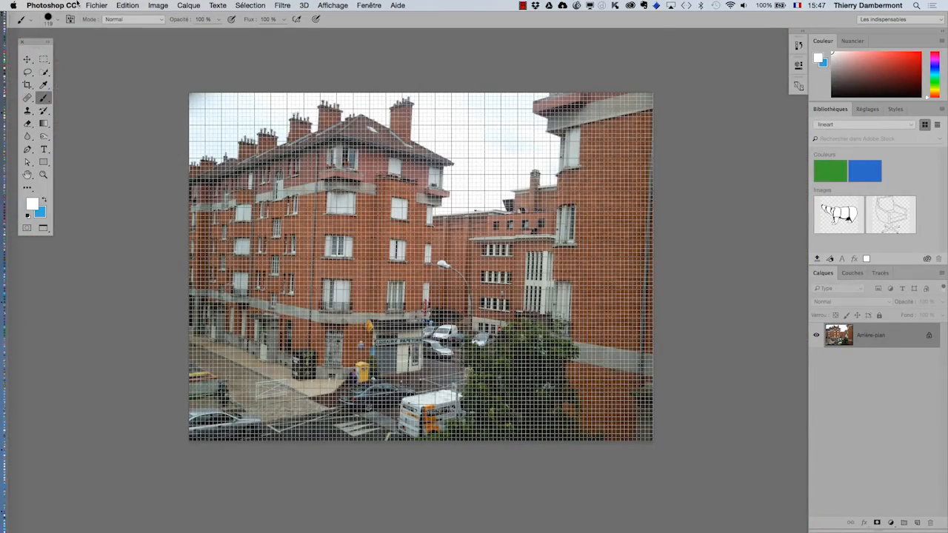
- Set the grid's subdivisions to 1 in the guides, grid and slices preferences
click(77, 5)
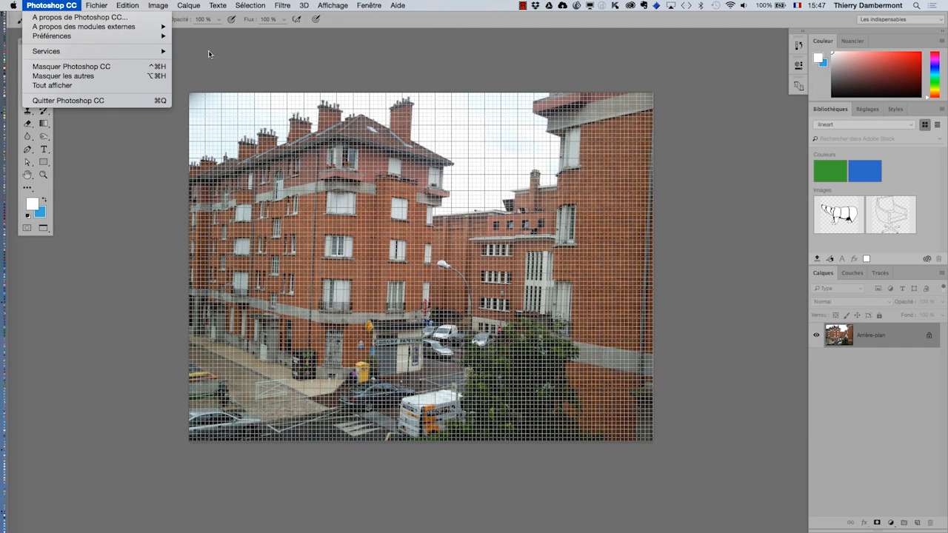
mouse_move(134, 36)
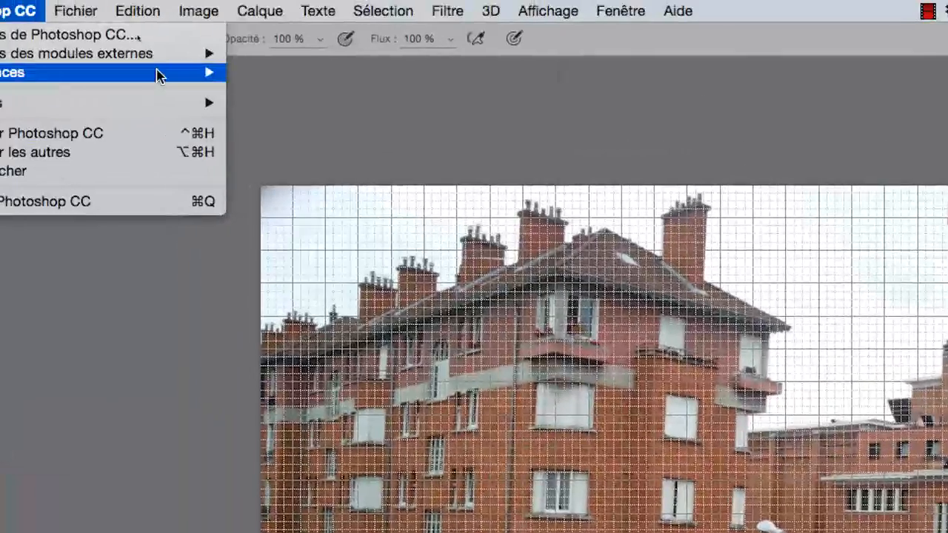
mouse_move(159, 72)
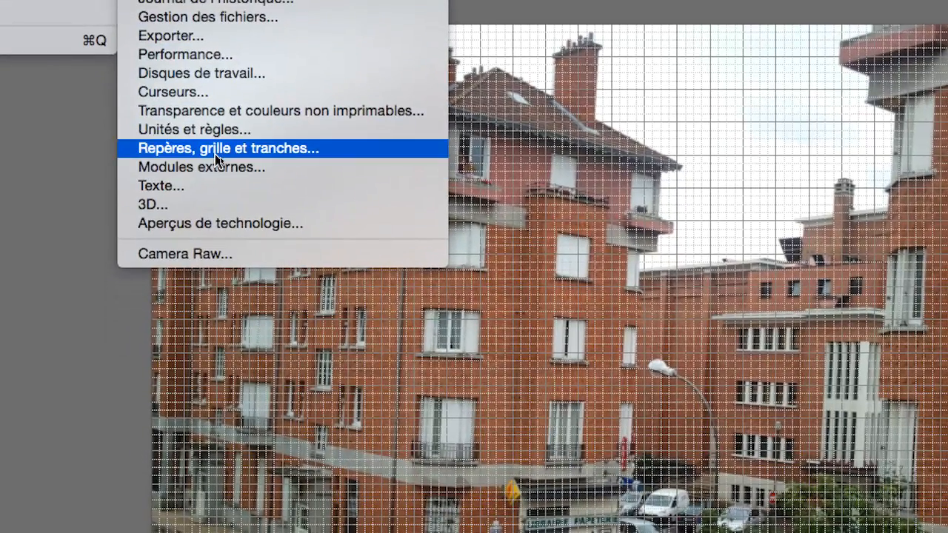
click(215, 154)
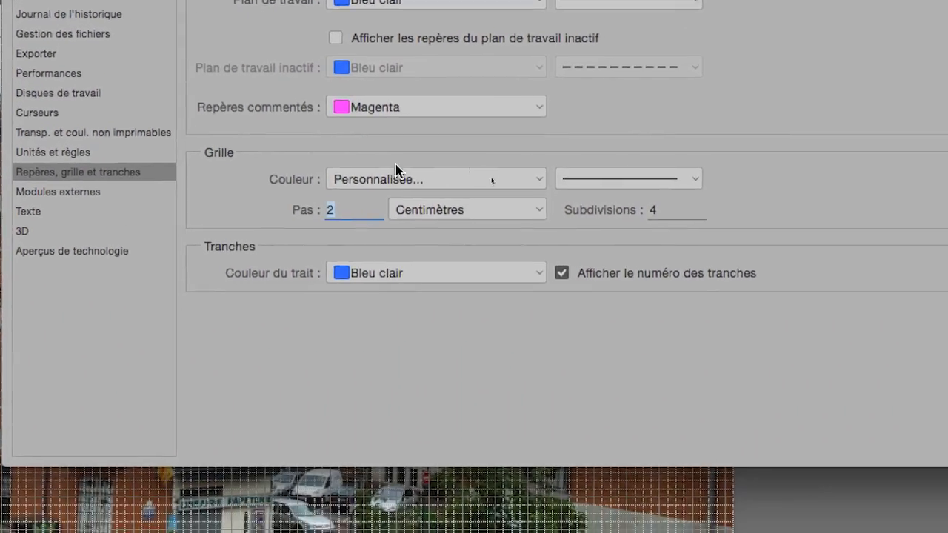
click(363, 184)
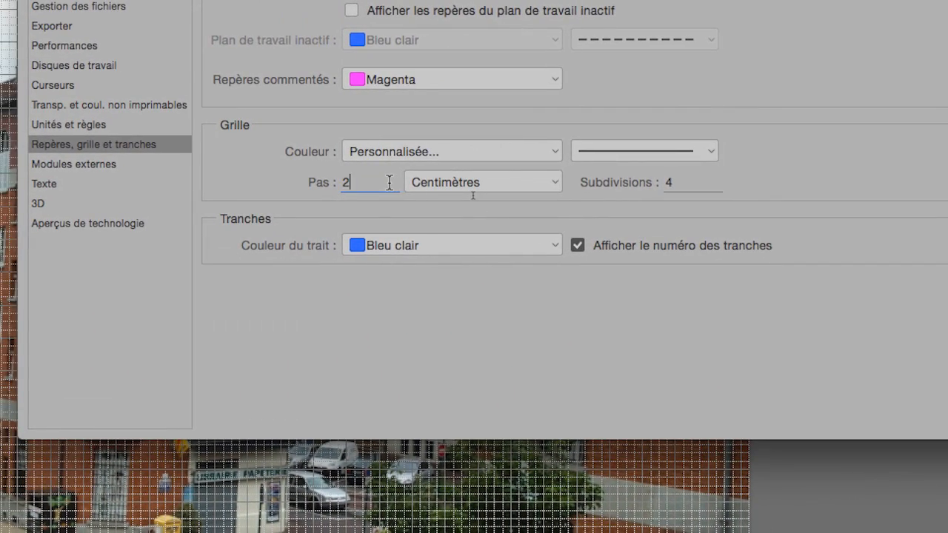
double_click(344, 184)
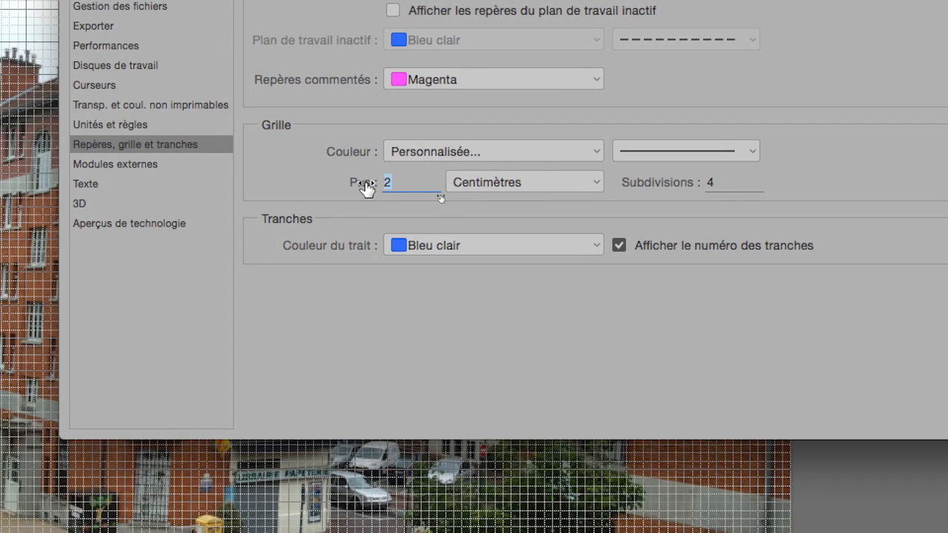
key(Tab)
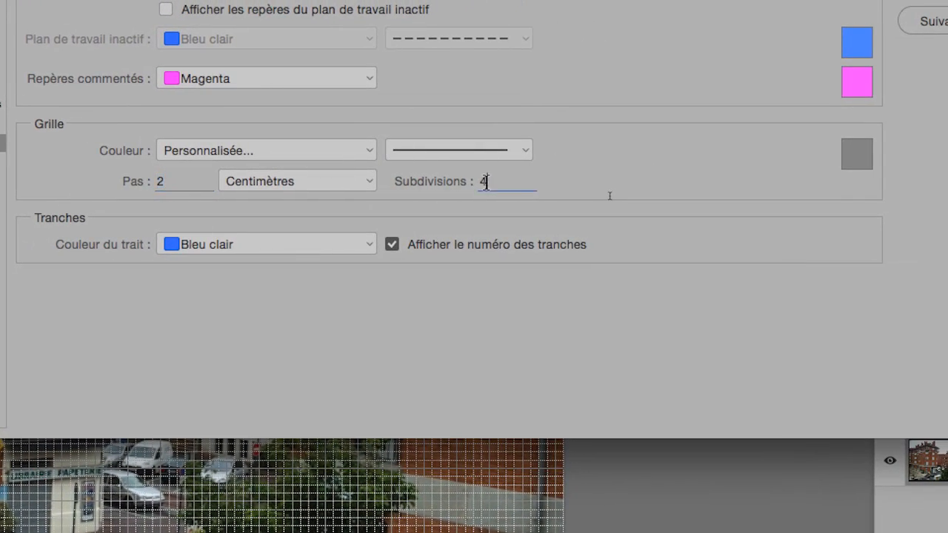
text(1)
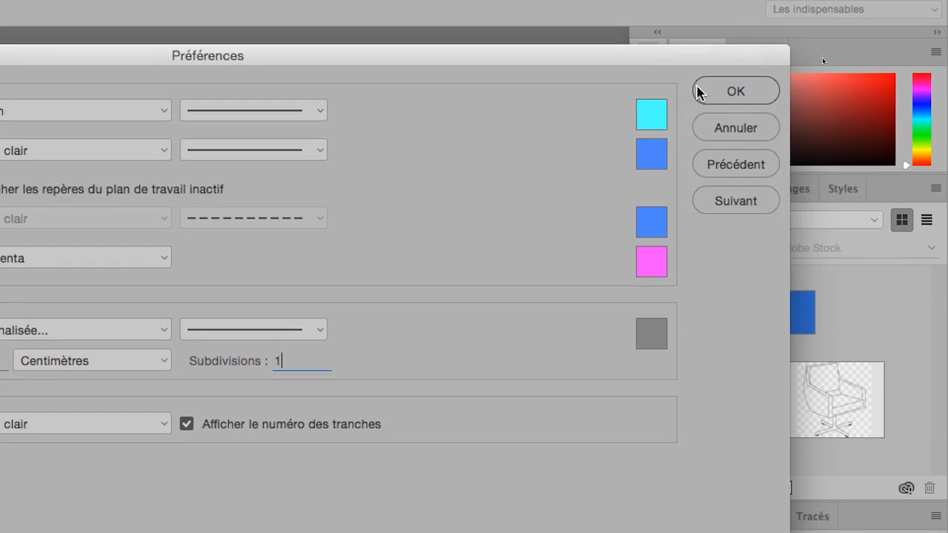
click(701, 89)
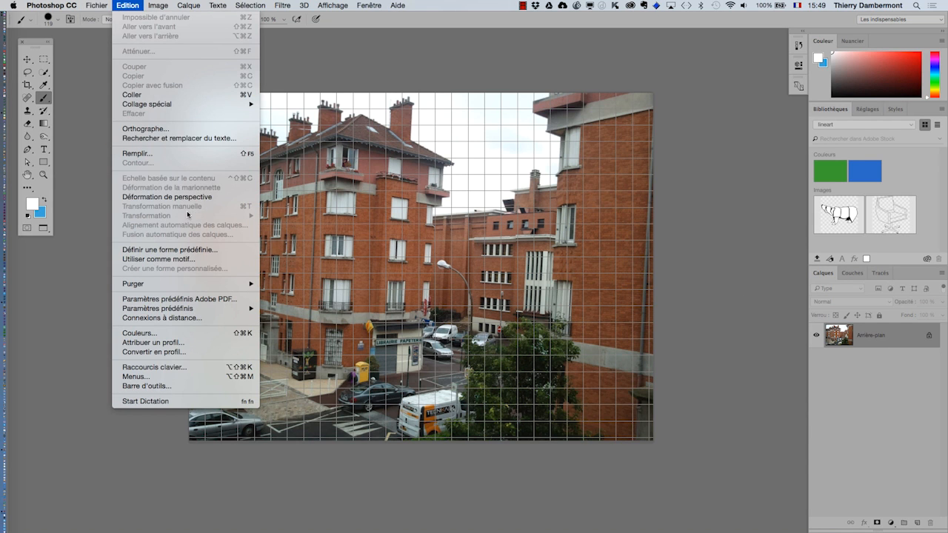
- Convert the street photo's locked background into a regular editable layer
click(910, 337)
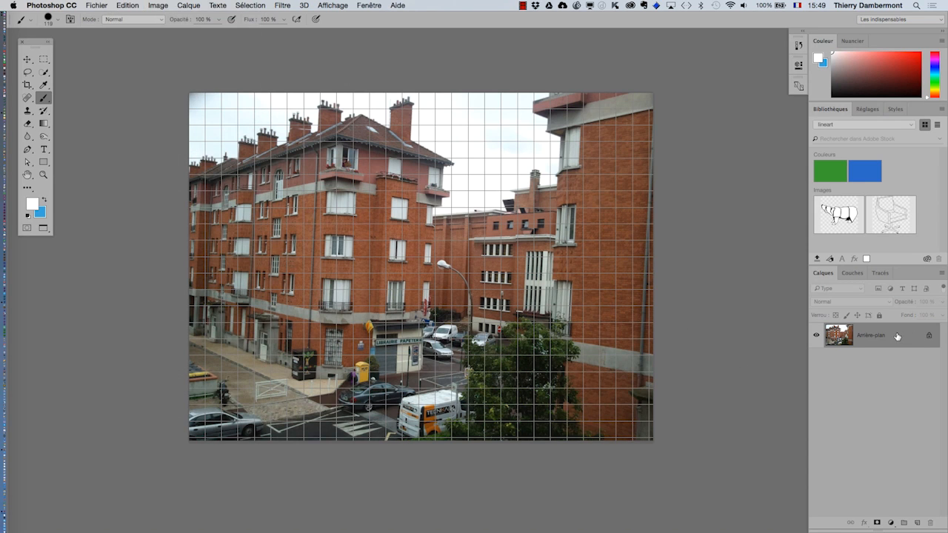
double_click(897, 337)
click(625, 160)
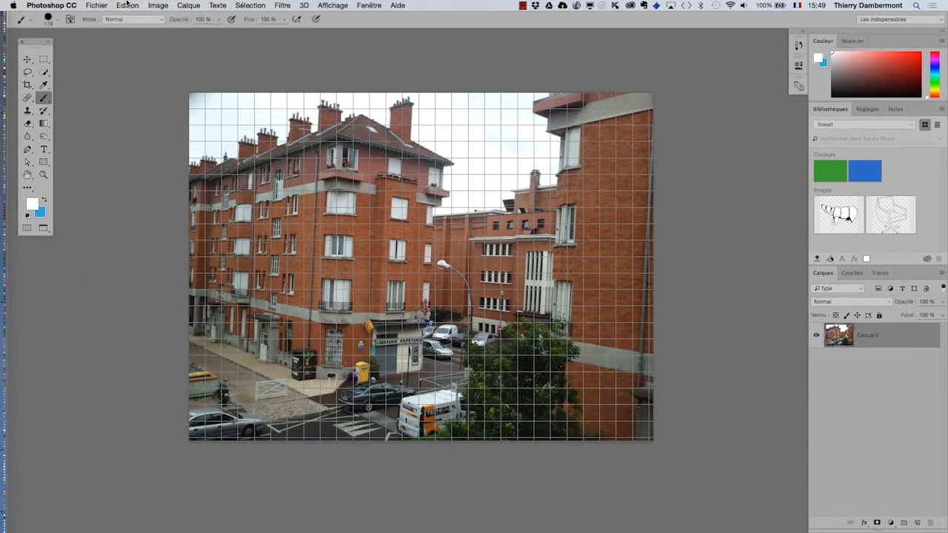
- Start a free transform on the photo layer and distort its upper-left, upper-right and lower-right corners outward to straighten the building verticals against the grid
click(128, 5)
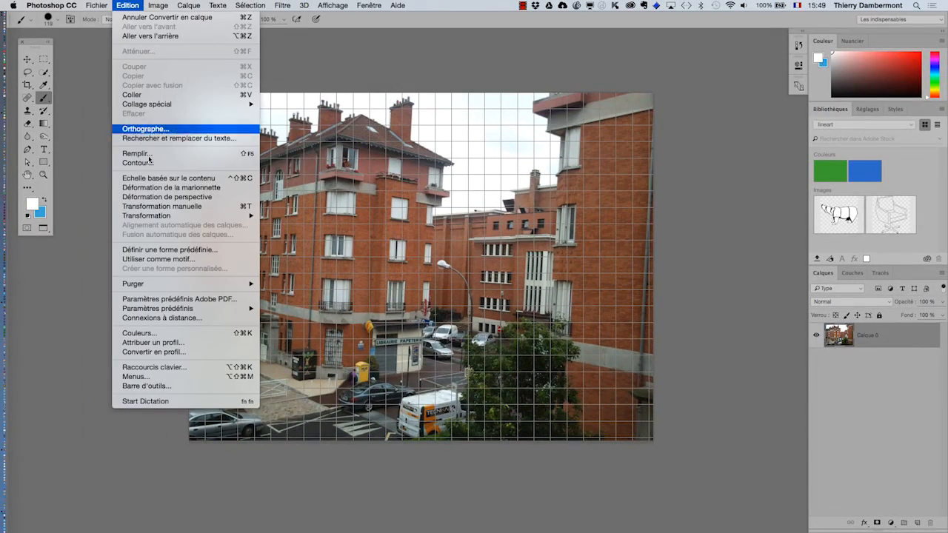
click(176, 207)
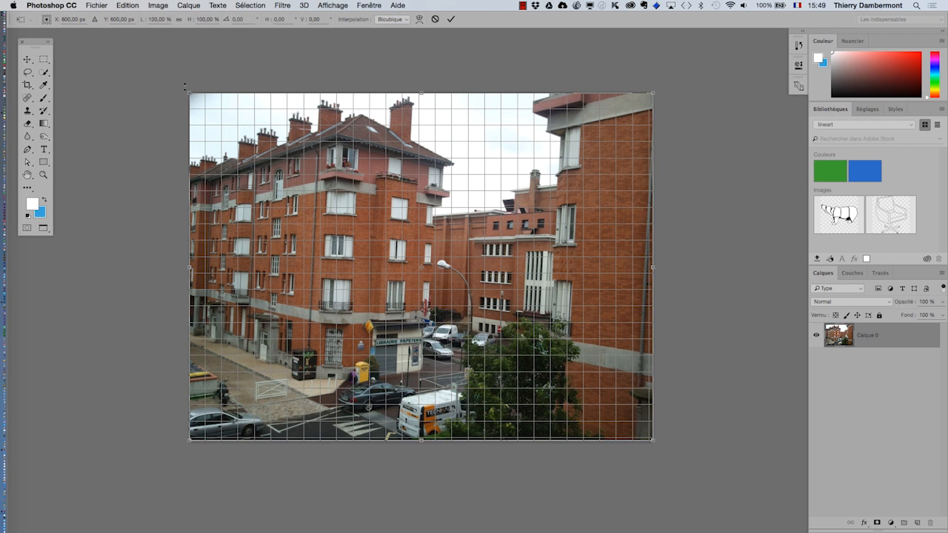
mouse_move(190, 95)
mouse_down()
mouse_move(136, 79)
mouse_move(157, 72)
mouse_move(172, 90)
mouse_up()
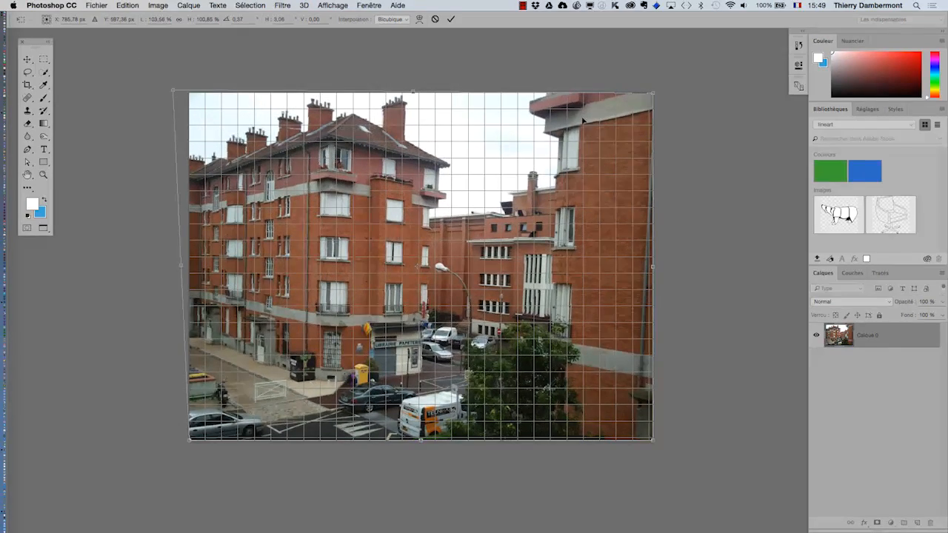
drag(651, 96, 643, 68)
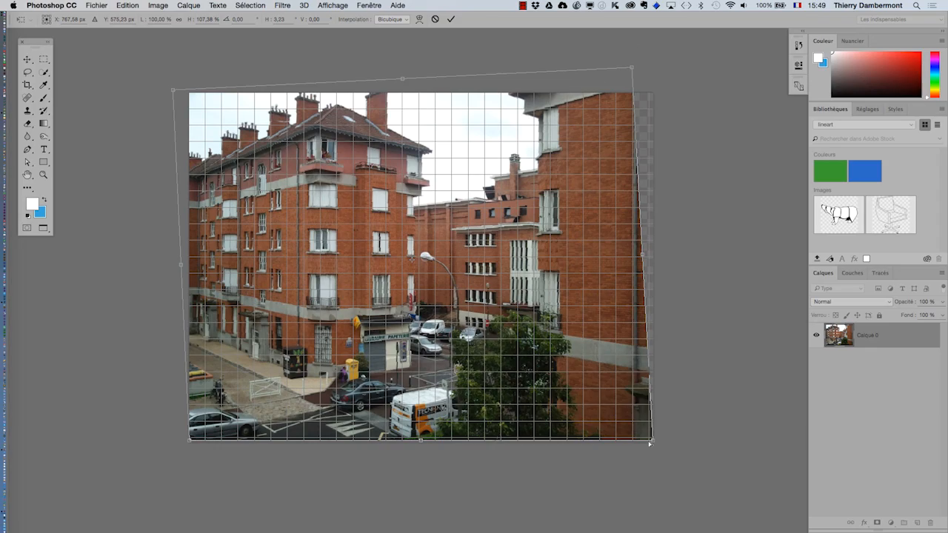
drag(650, 443, 688, 441)
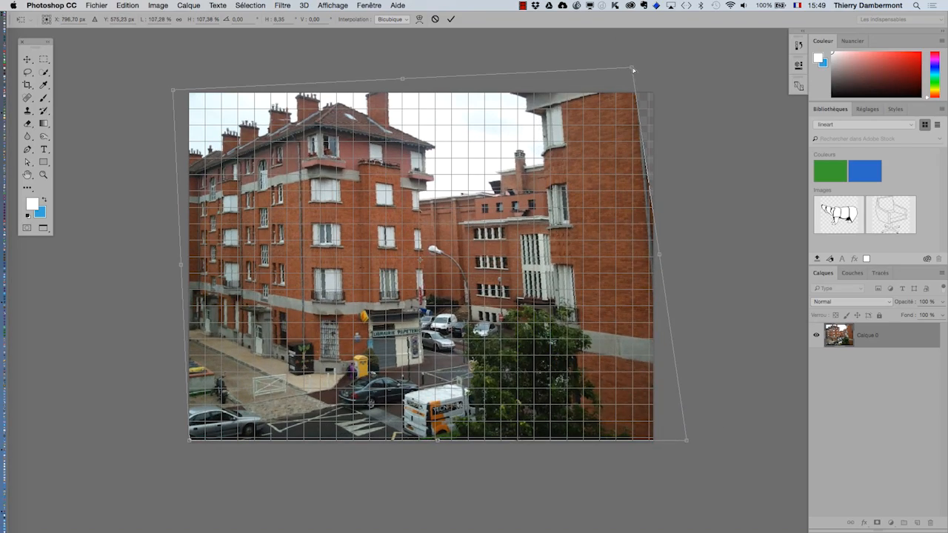
drag(633, 70, 655, 74)
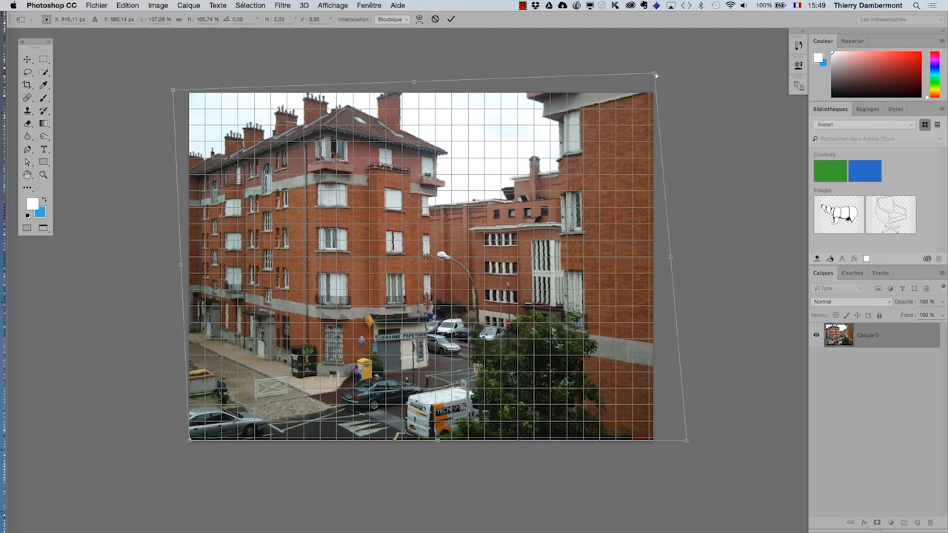
- Refine the distortion at both left corners and the upper-right corner to align the facades with the grid, and apply the transform
drag(174, 92, 187, 90)
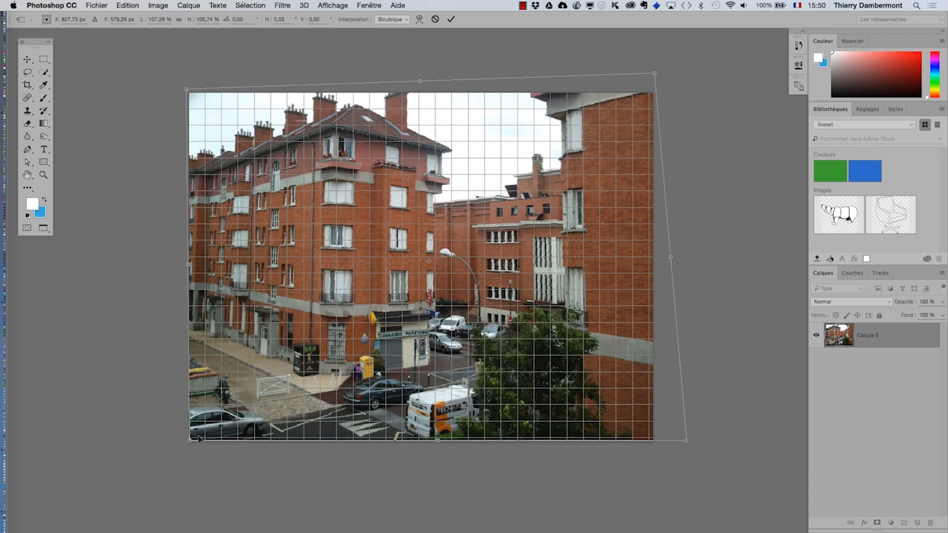
drag(190, 443, 182, 445)
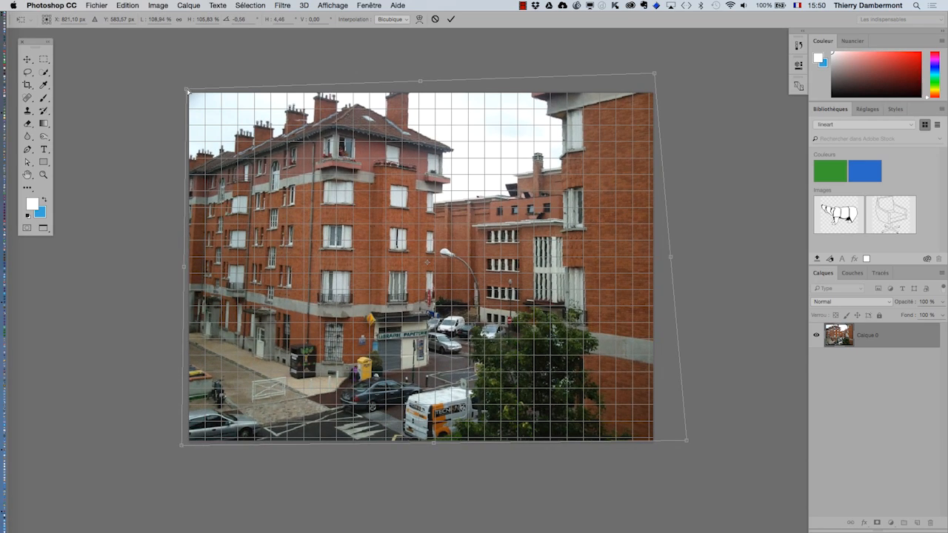
drag(188, 90, 169, 86)
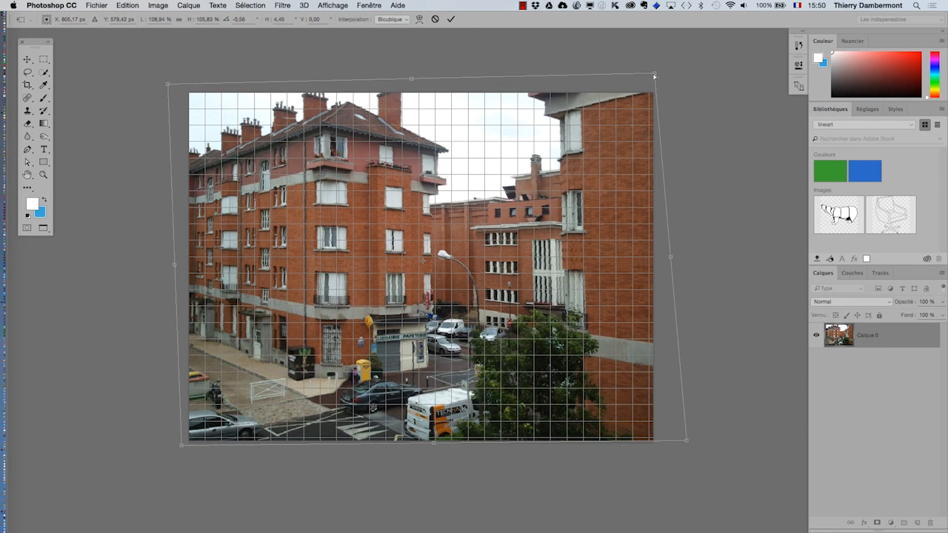
drag(655, 76, 658, 77)
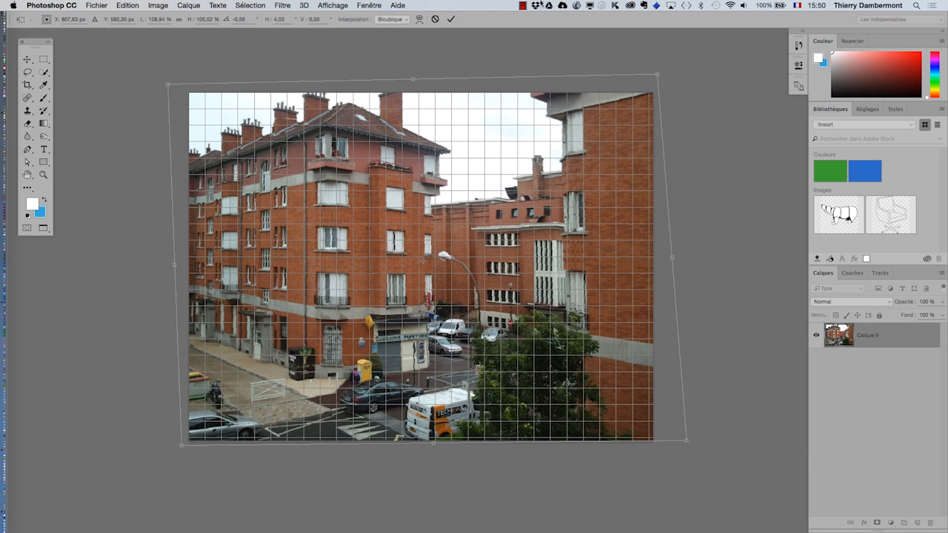
click(450, 18)
- Hide the grid and compare the photo before and after the transform by repeatedly undoing and redoing it
click(342, 6)
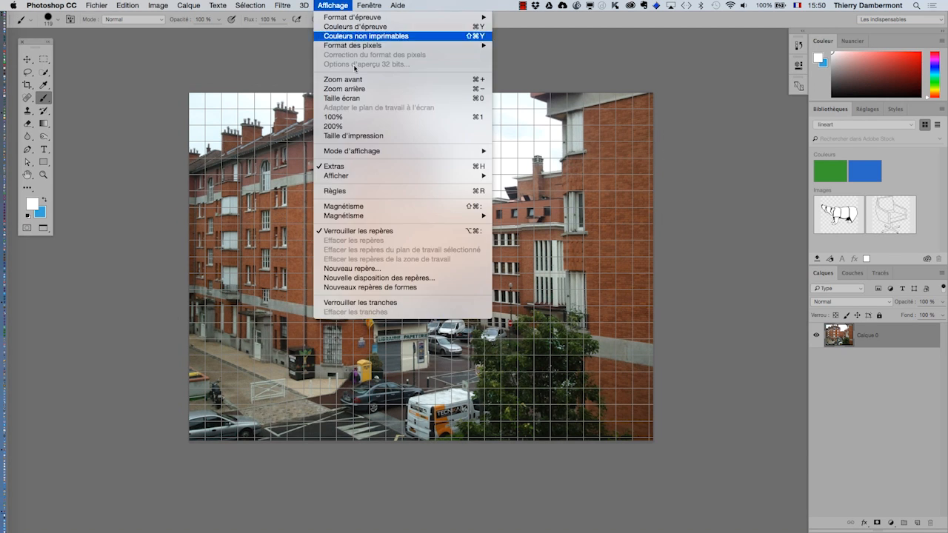
click(356, 167)
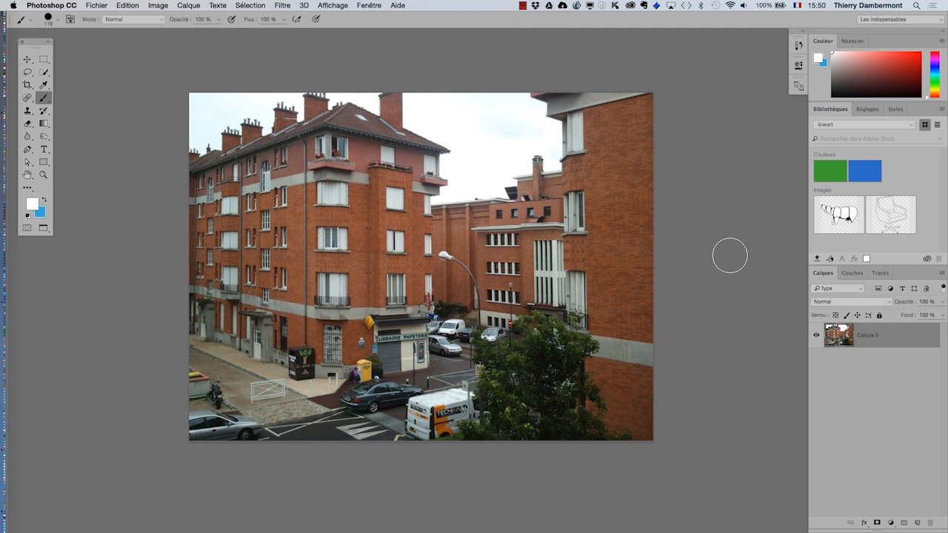
scroll(351, 291, down, 1)
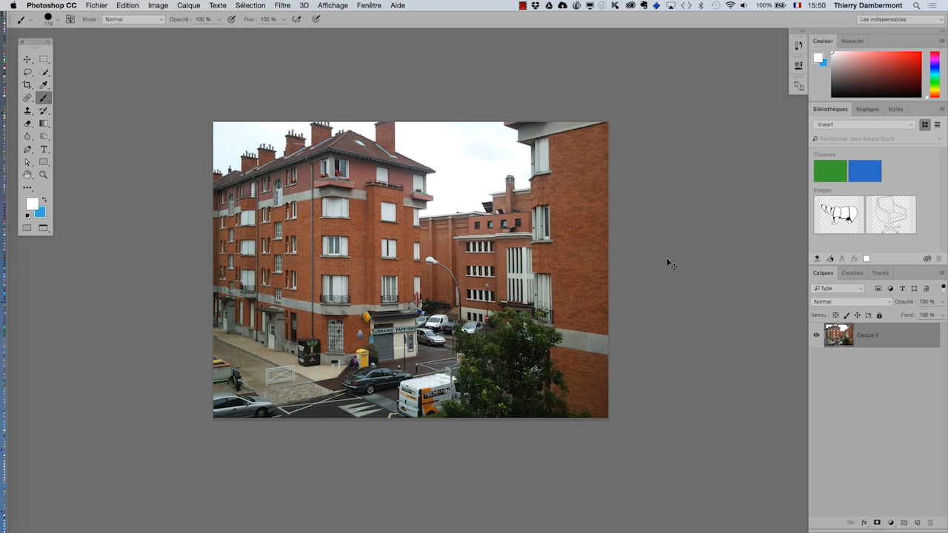
key(super+z)
key(super+z)
key(super+z)
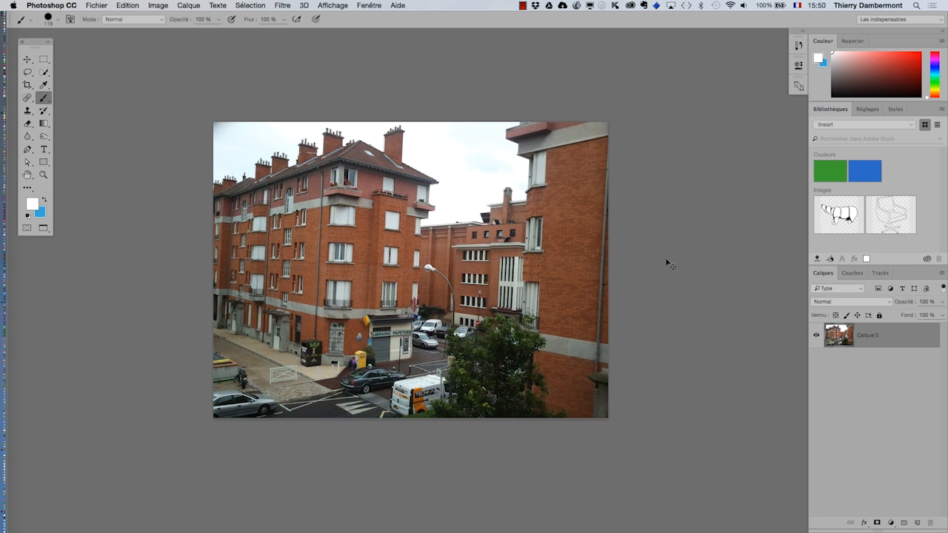
key(super+z)
key(super+z)
key(super+z)
- Switch to Firefox and open a new browser window on the Google home page
mouse_move(9, 220)
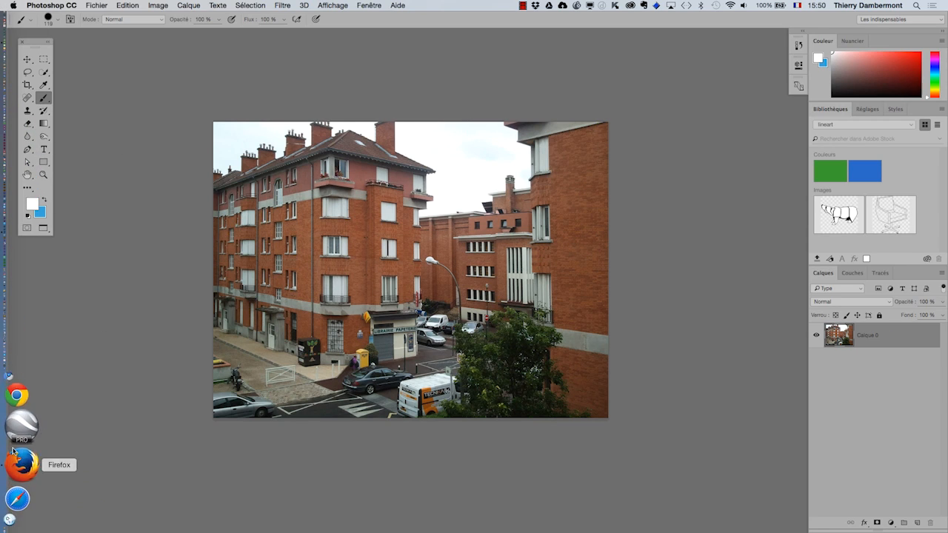
click(14, 460)
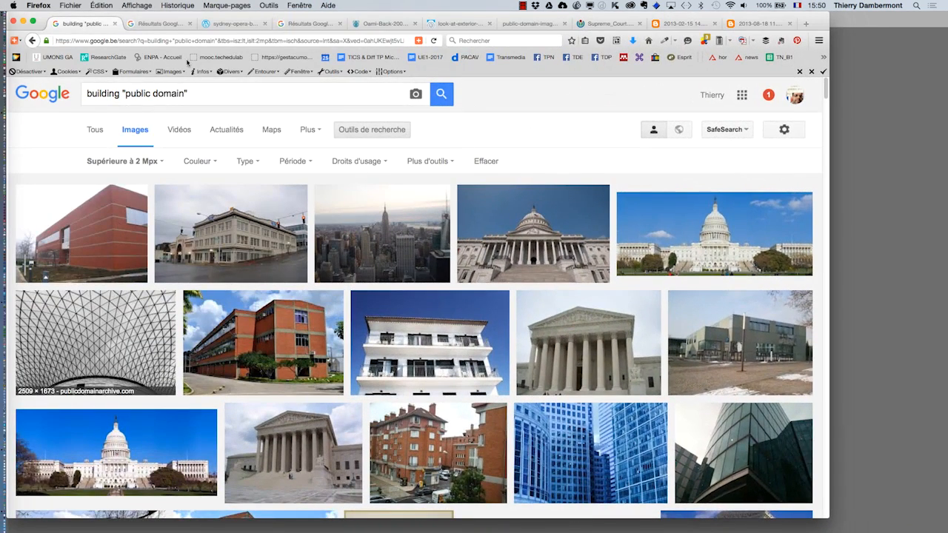
click(78, 5)
click(77, 28)
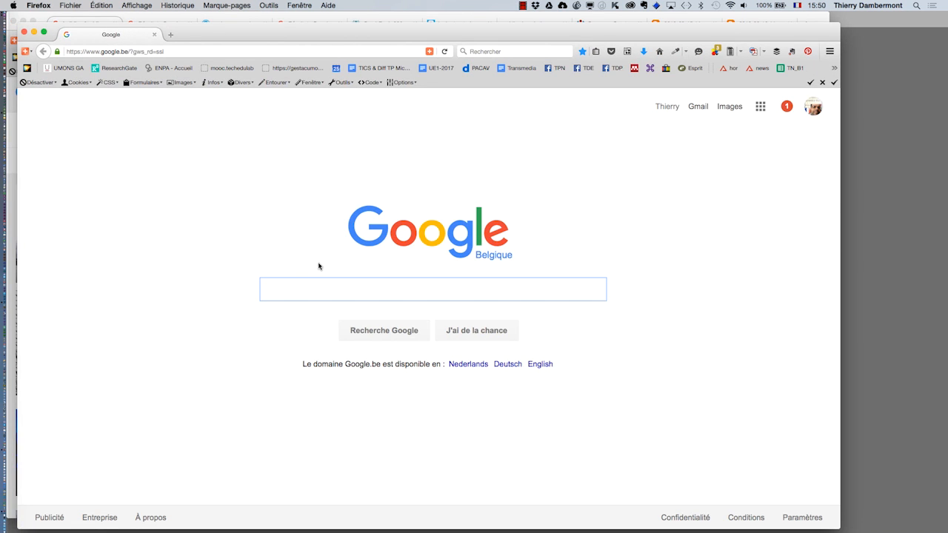
- Search Google for "objectif à décentrement" and look through the image results
text(objecti)
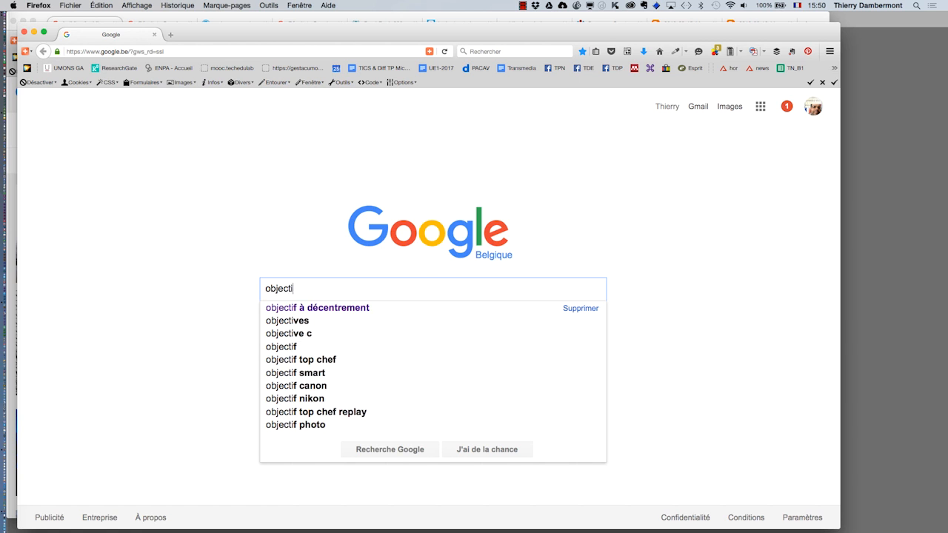
text(f à décentrement)
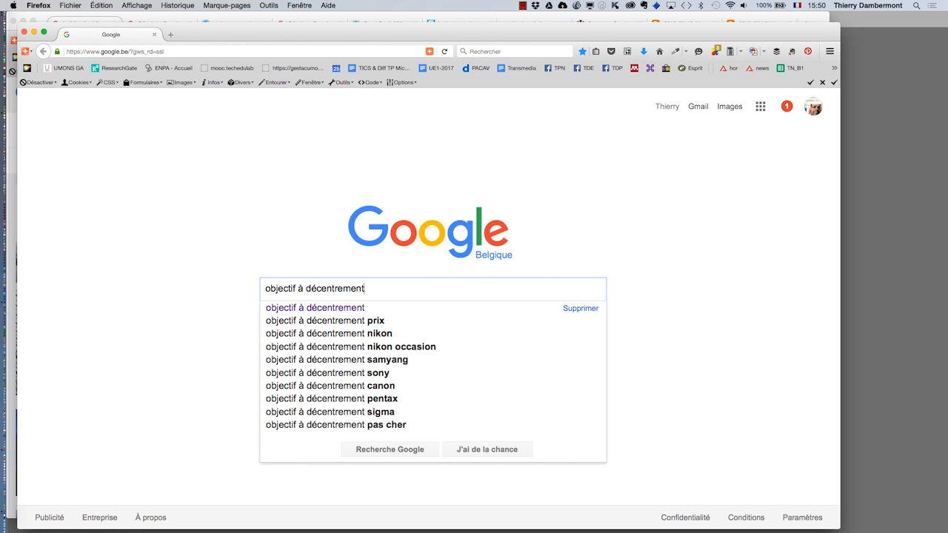
key(Return)
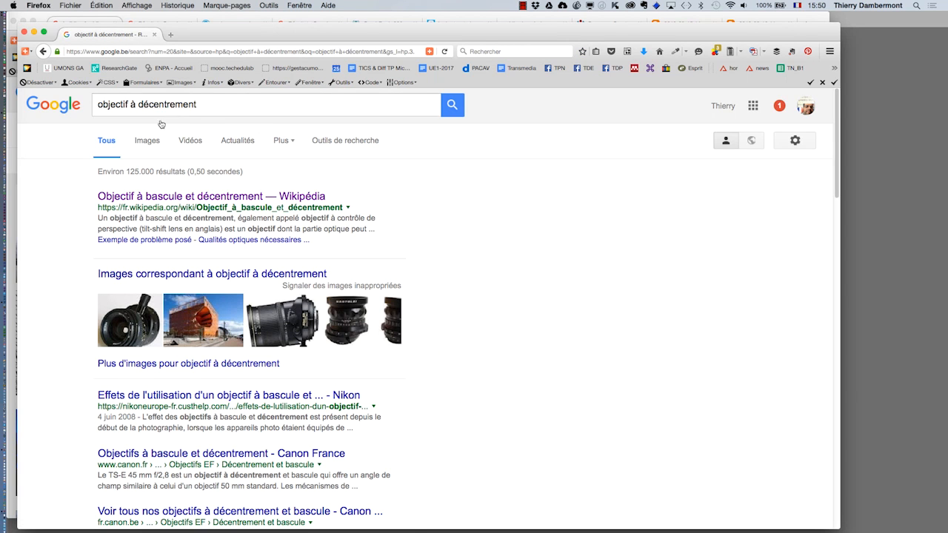
click(148, 143)
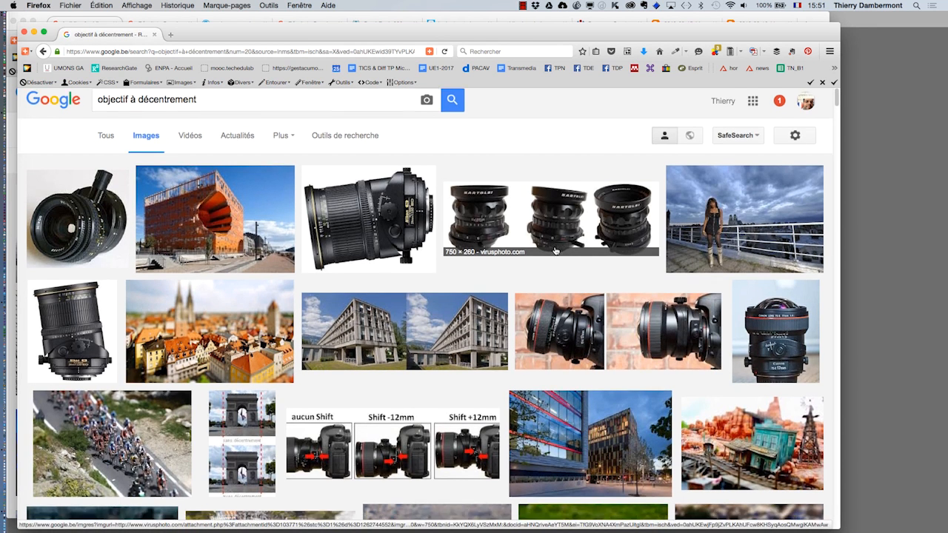
scroll(555, 251, down, 2)
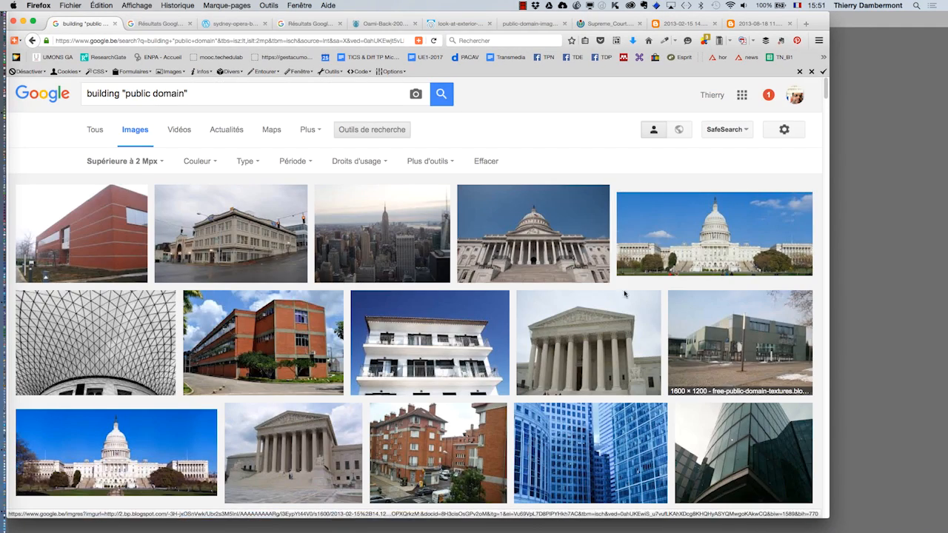
- Minimize the Firefox window showing the public domain building images and switch back to Photoshop
key(super+Tab)
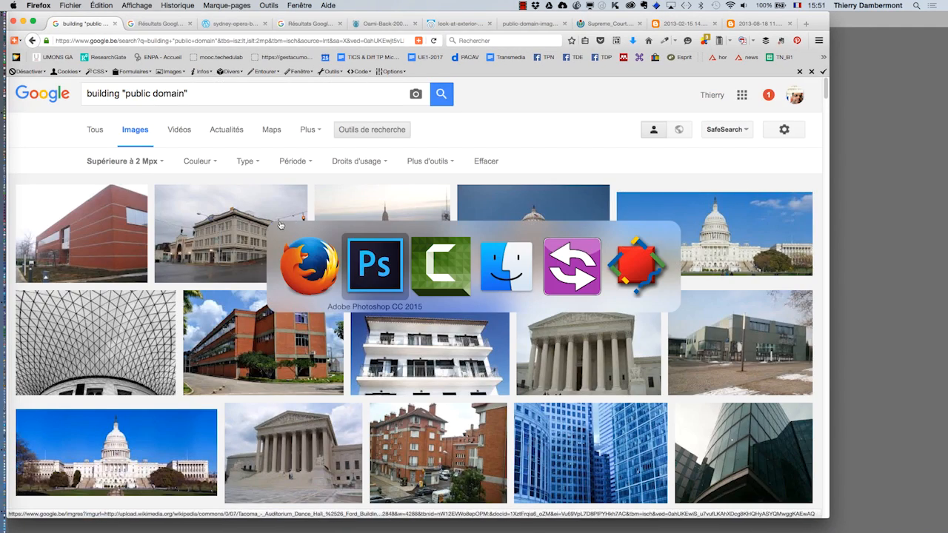
key(super+Tab)
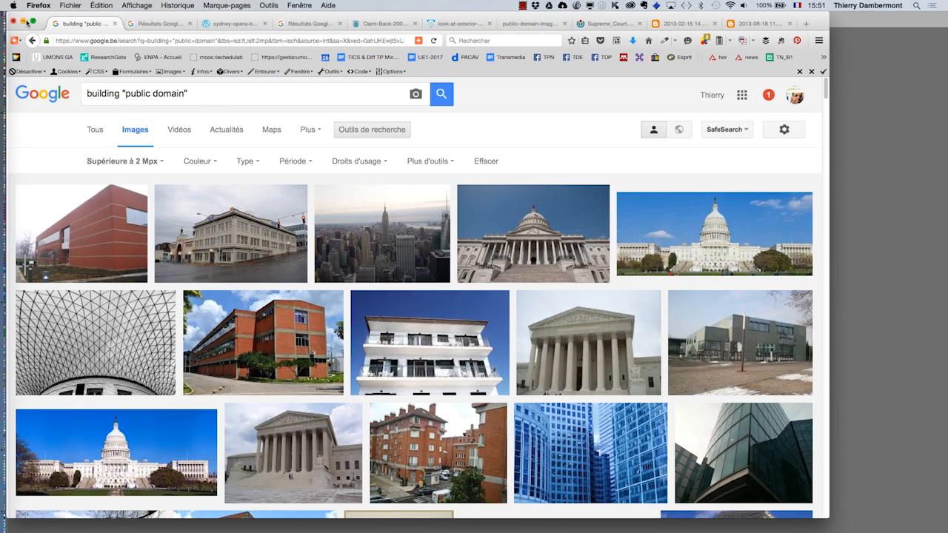
click(25, 22)
key(super+Tab)
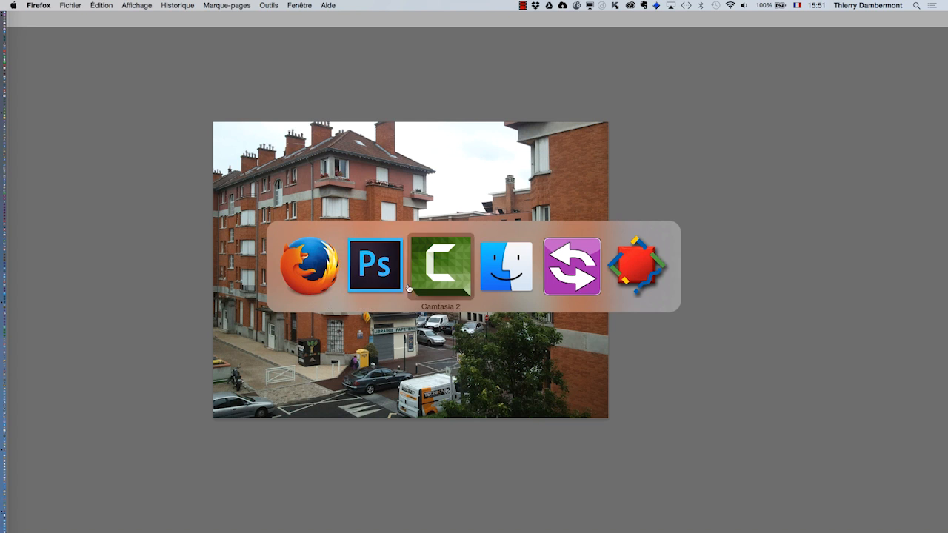